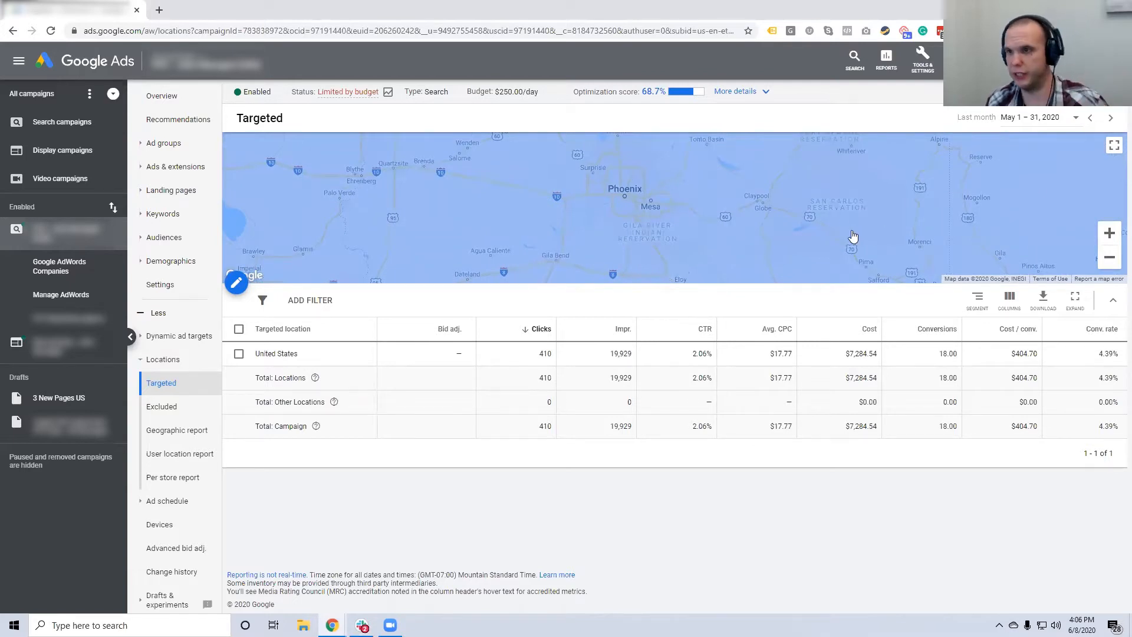
Search 'scott' and save Scottsdale, Arizona as a targeted location next to United States.
{"action": "left_click", "coordinate": [247, 286]}
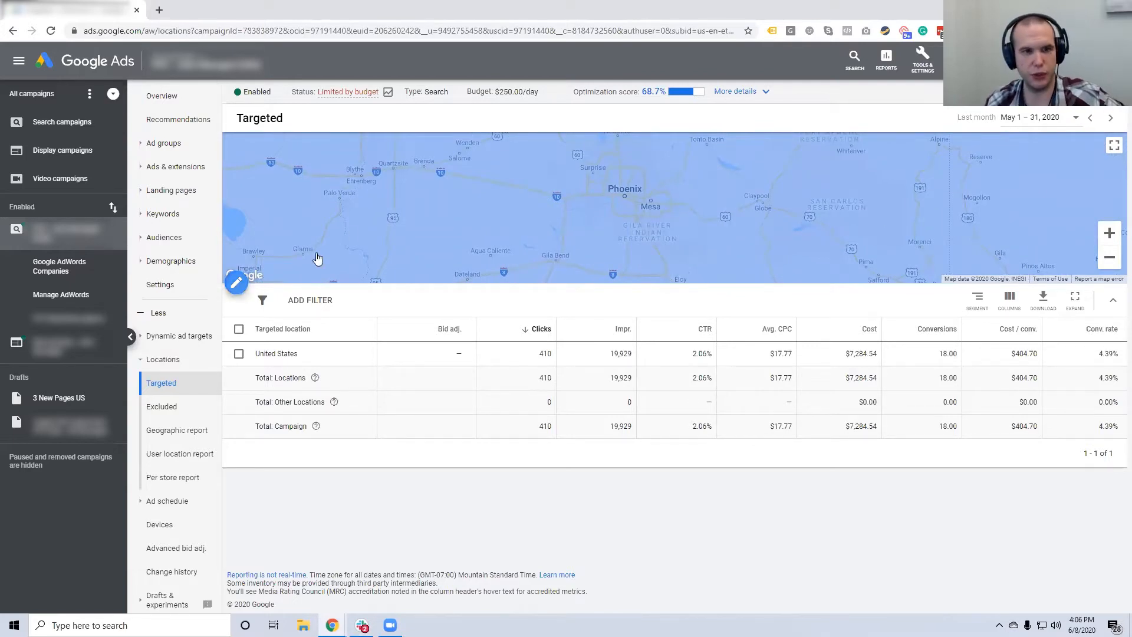
{"action": "left_click", "coordinate": [334, 204]}
{"action": "type", "text": "scott"}
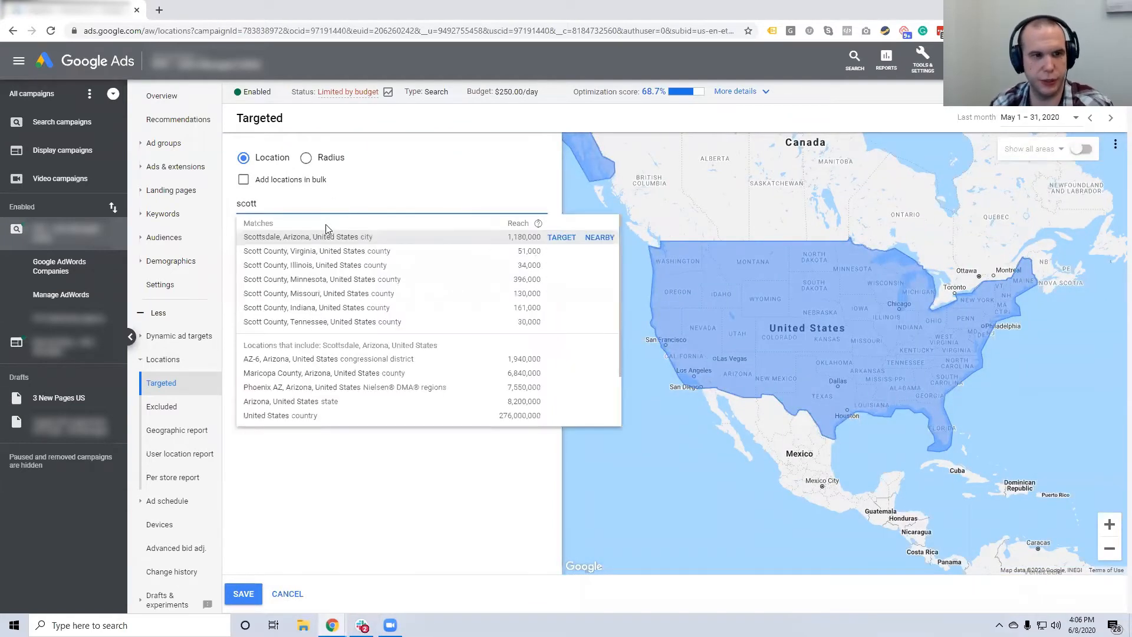
{"action": "left_click", "coordinate": [346, 243]}
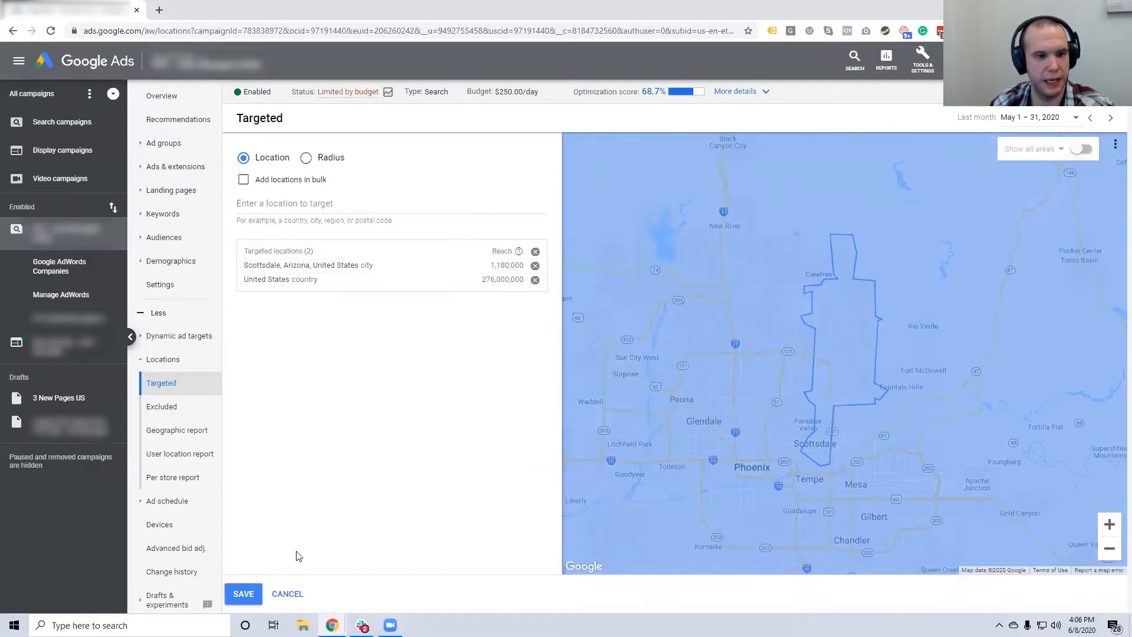
{"action": "left_click", "coordinate": [241, 594]}
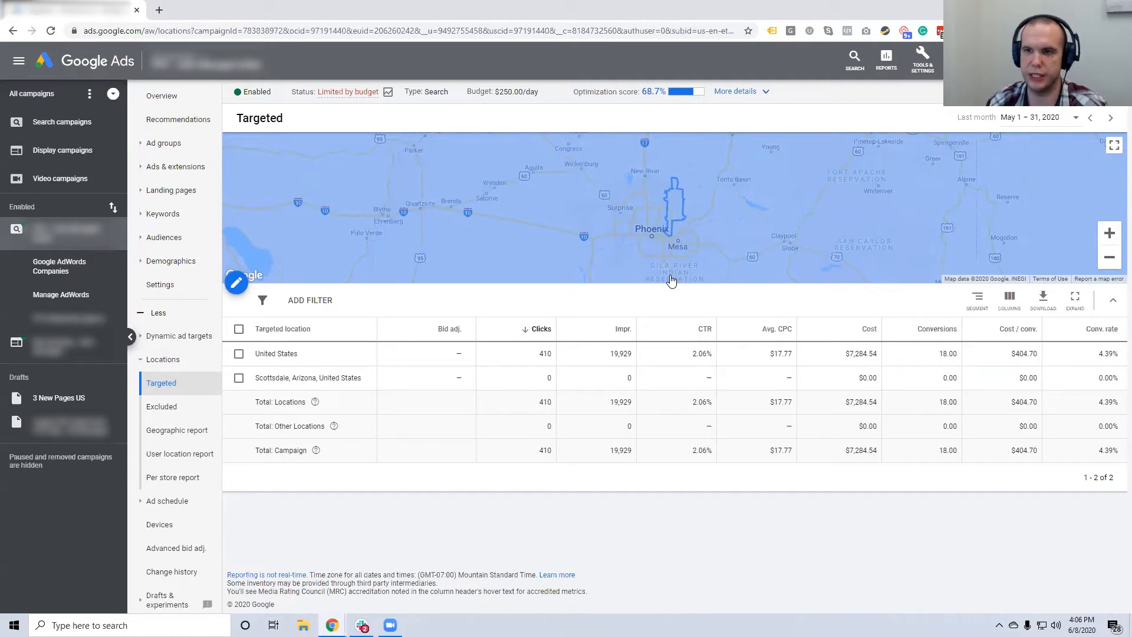
Zoom the targeted-locations map in two levels on the Scottsdale outline.
{"action": "left_click", "coordinate": [1110, 233]}
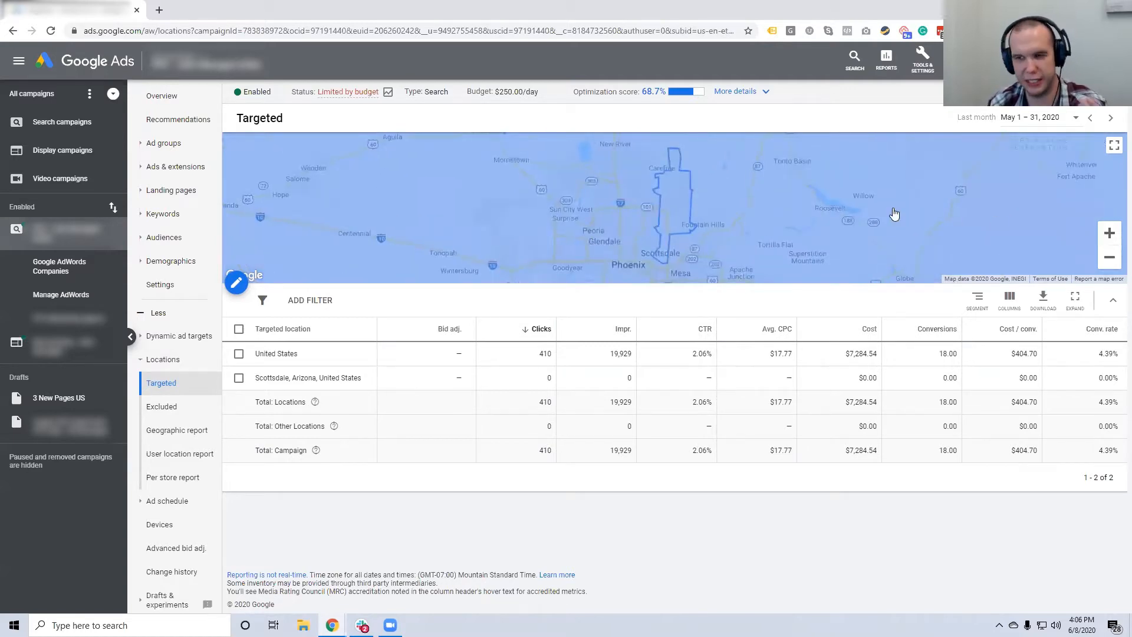
{"action": "left_click", "coordinate": [1109, 233]}
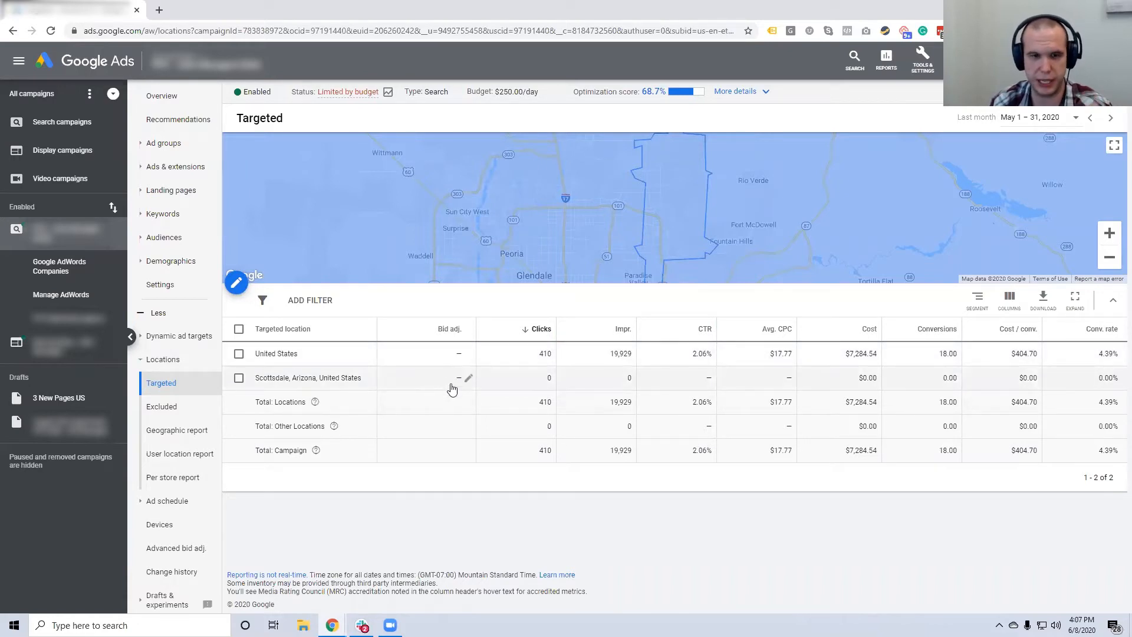
Set Scottsdale's bid adjustment to a 50% increase, replacing the first-typed 20, and save.
{"action": "left_click", "coordinate": [468, 378]}
{"action": "type", "text": "20"}
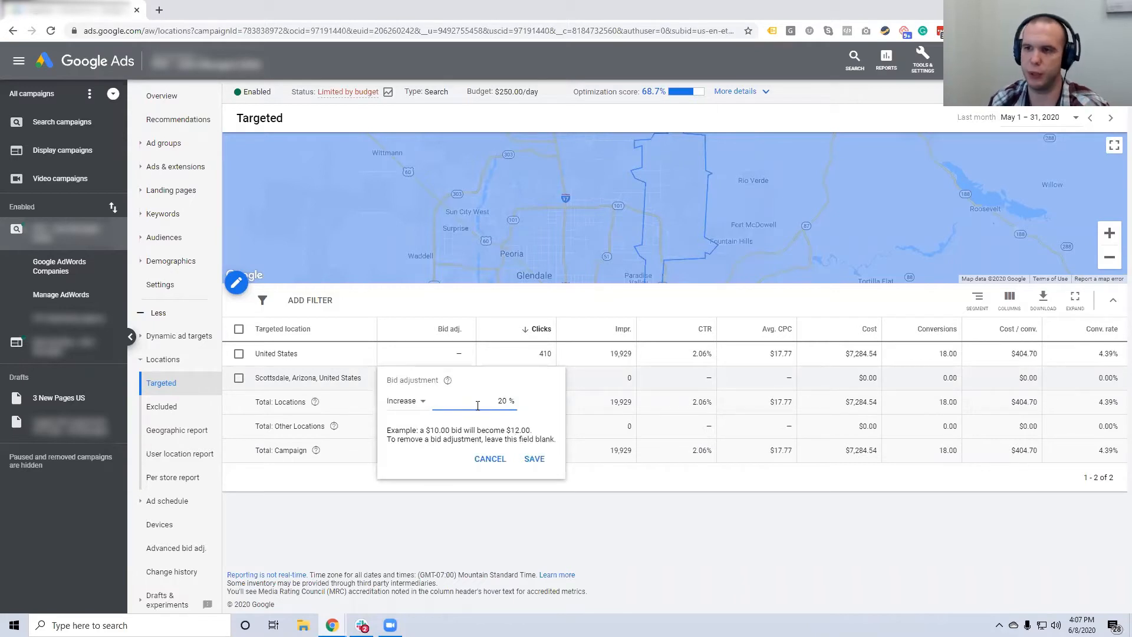
{"action": "left_click_drag", "start_coordinate": [501, 402], "coordinate": [510, 400]}
{"action": "key", "text": "BackSpace"}
{"action": "key", "text": "BackSpace"}
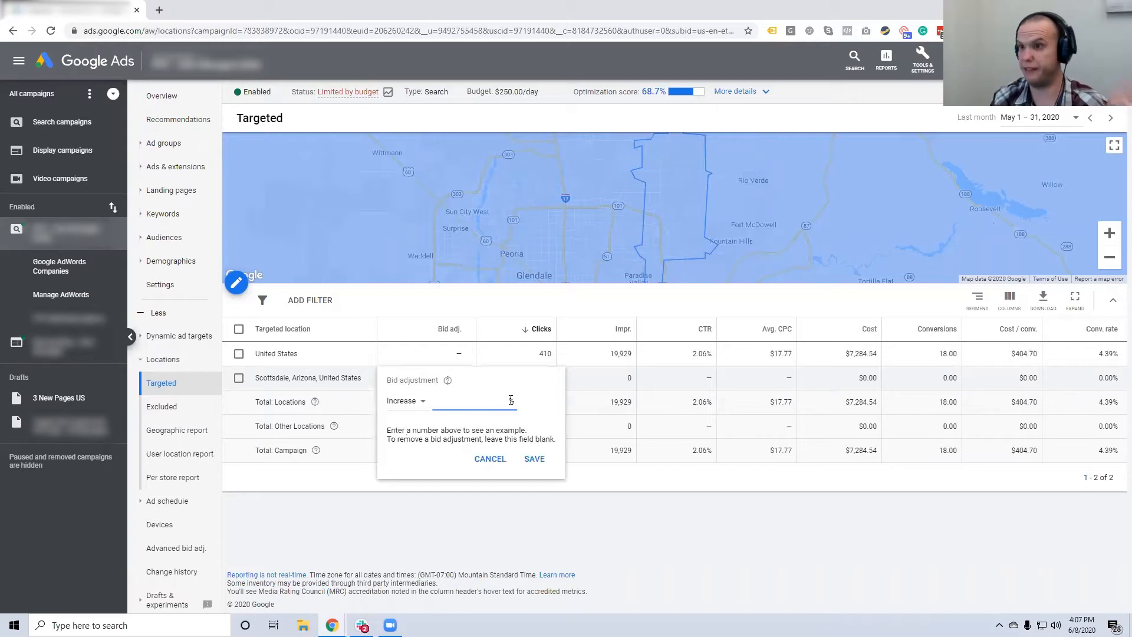
{"action": "type", "text": "50"}
{"action": "left_click", "coordinate": [530, 461]}
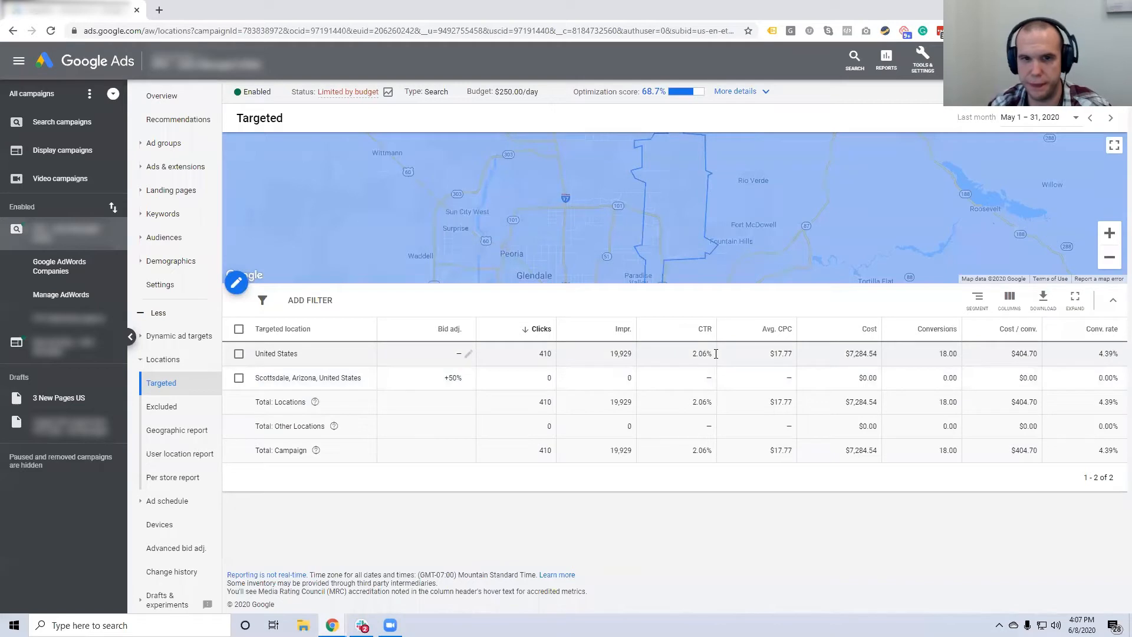
Zoom and pan the map to Scottsdale's boundary near Fountain Hills, Fort McDowell and central Scottsdale.
{"action": "scroll", "coordinate": [713, 234], "scroll_direction": "down", "scroll_amount": 1}
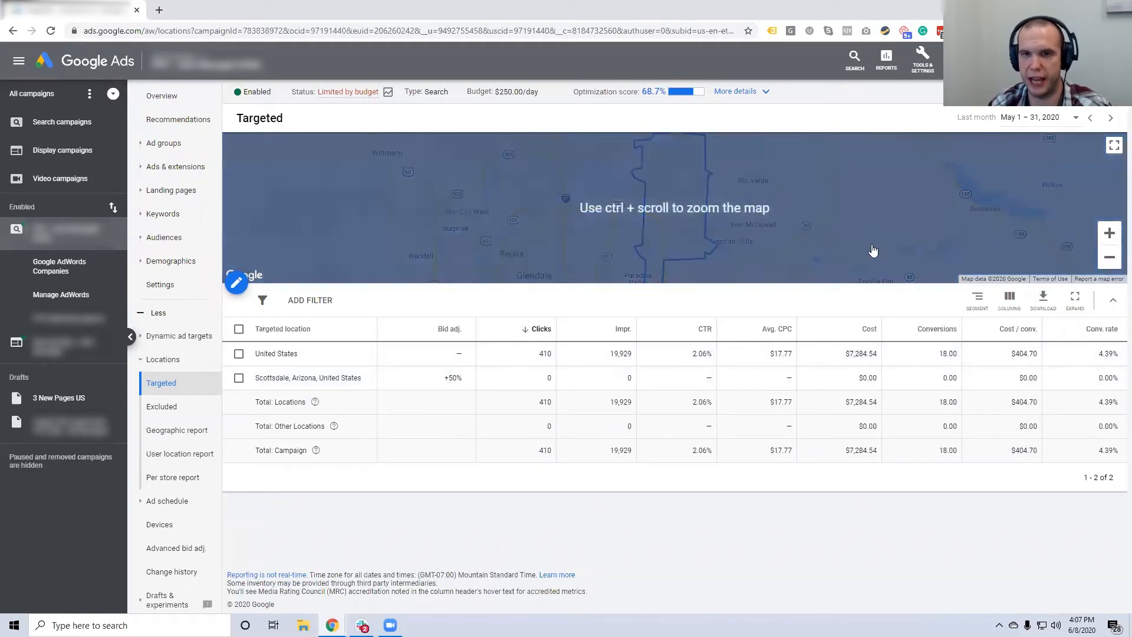
{"action": "left_click", "coordinate": [1109, 233]}
{"action": "left_click_drag", "start_coordinate": [983, 255], "coordinate": [933, 209]}
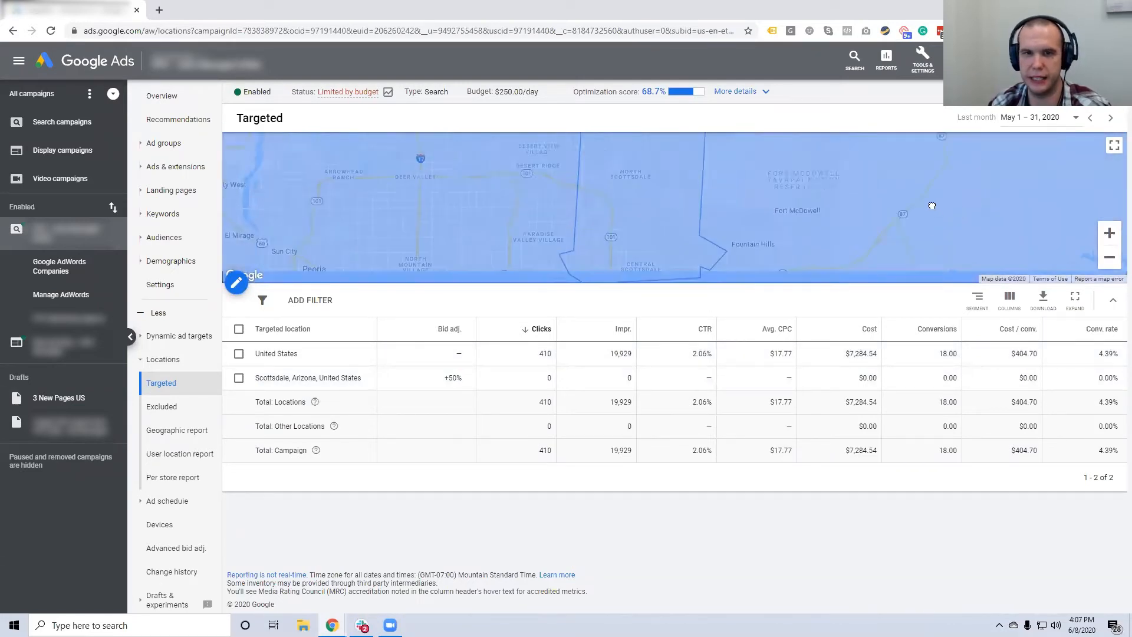
{"action": "left_click", "coordinate": [1109, 233]}
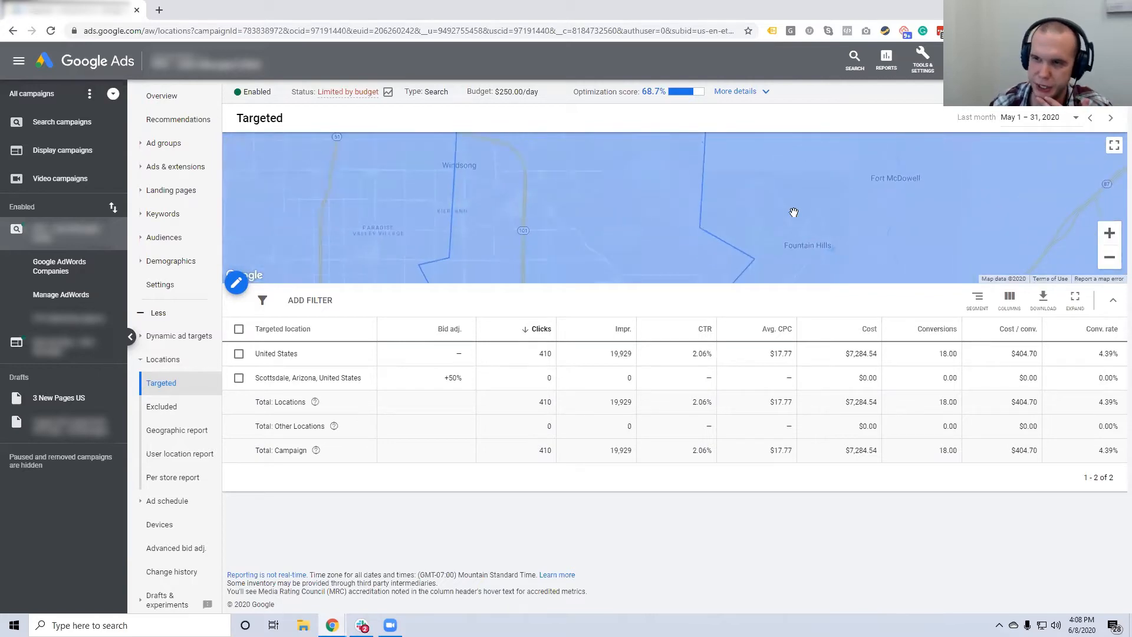
{"action": "left_click_drag", "start_coordinate": [690, 210], "coordinate": [668, 224]}
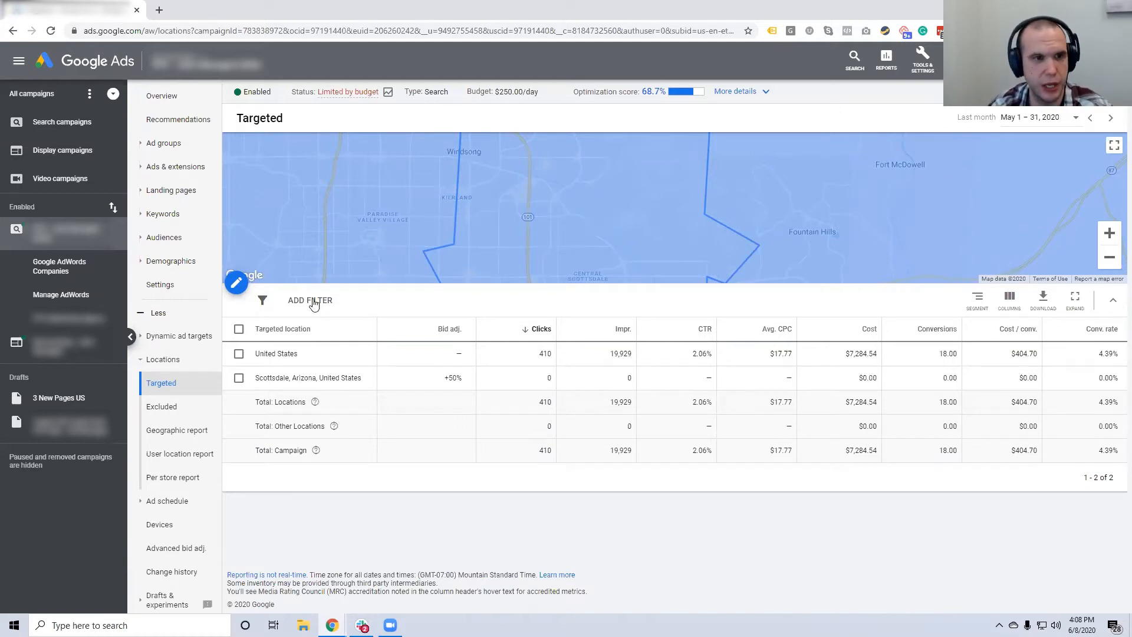
In the Excluded locations editor, search 85260 and save that Arizona postal code as excluded.
{"action": "left_click", "coordinate": [236, 282]}
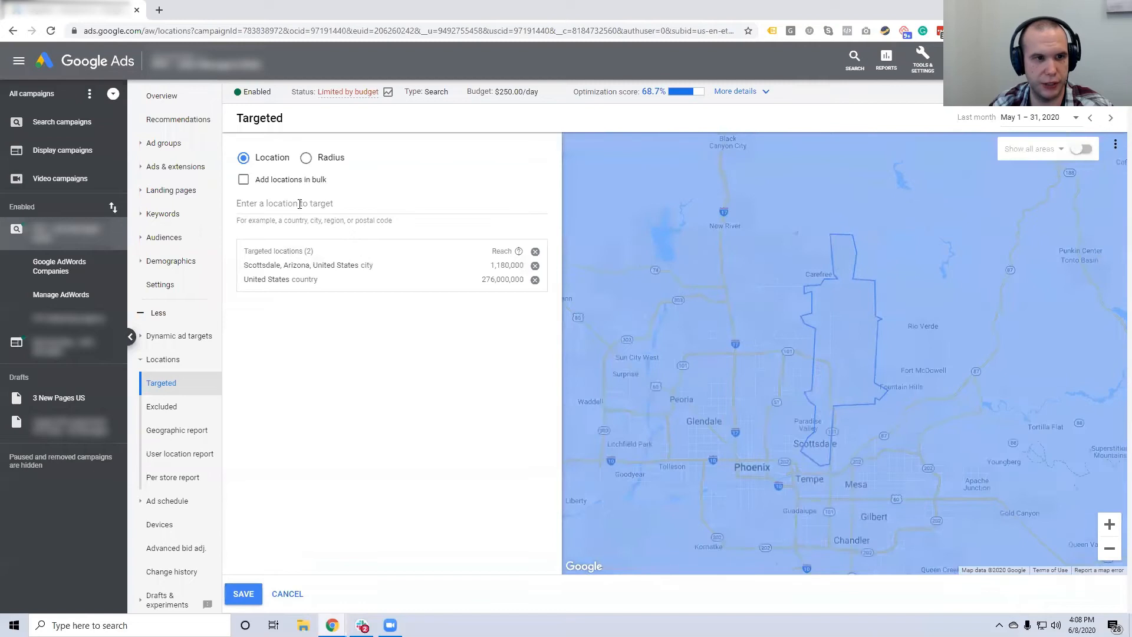
{"action": "left_click", "coordinate": [164, 407]}
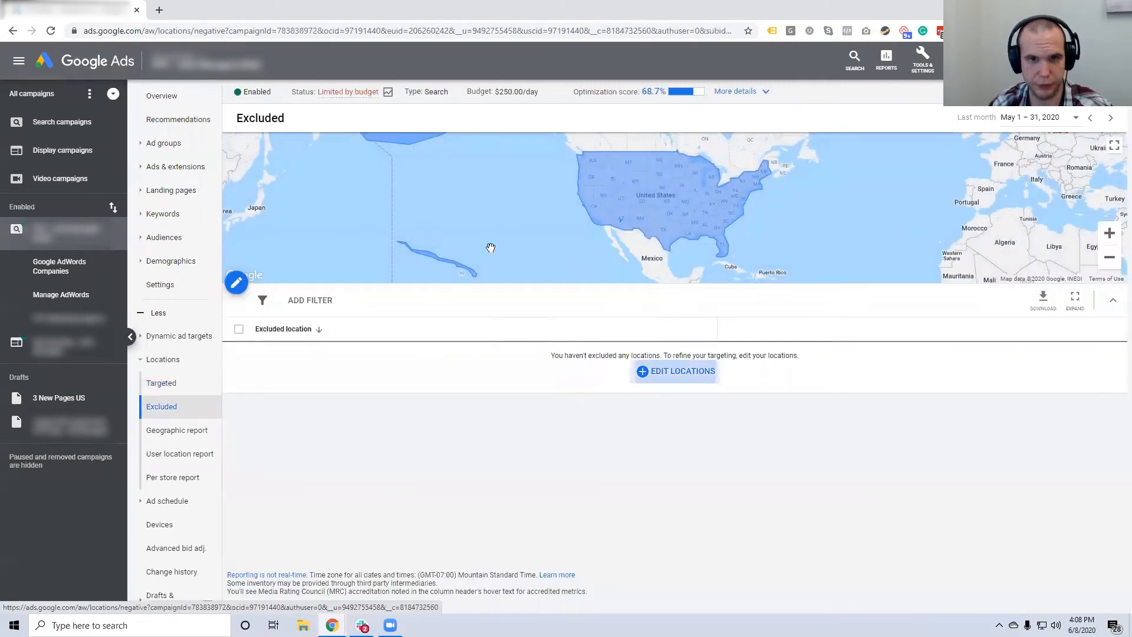
{"action": "left_click", "coordinate": [678, 371]}
{"action": "left_click", "coordinate": [322, 190]}
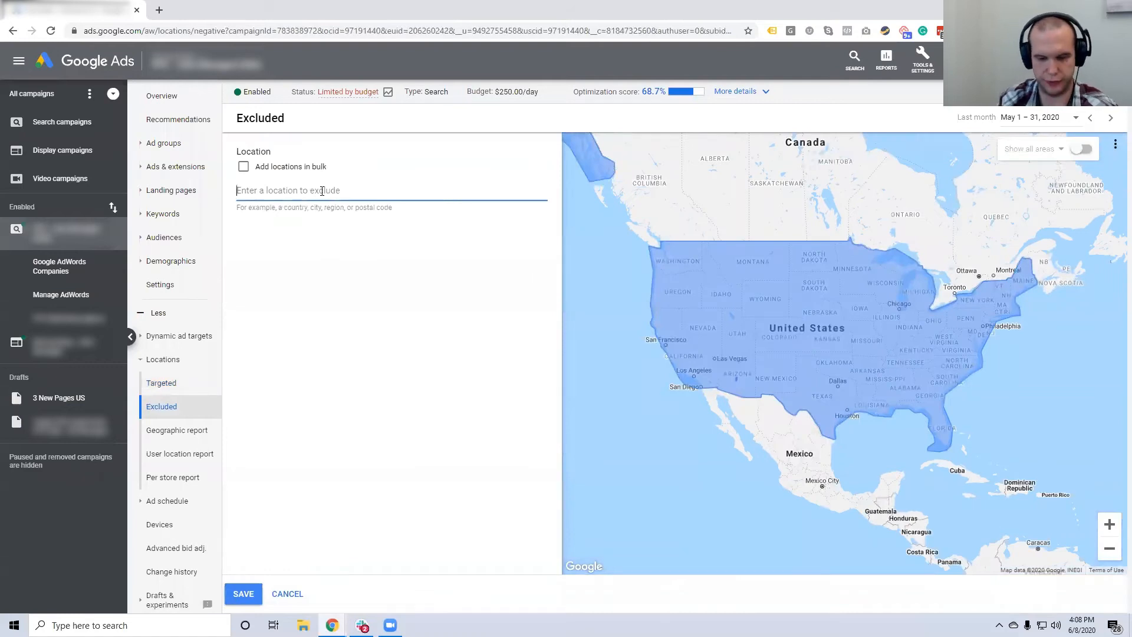
{"action": "type", "text": "85260"}
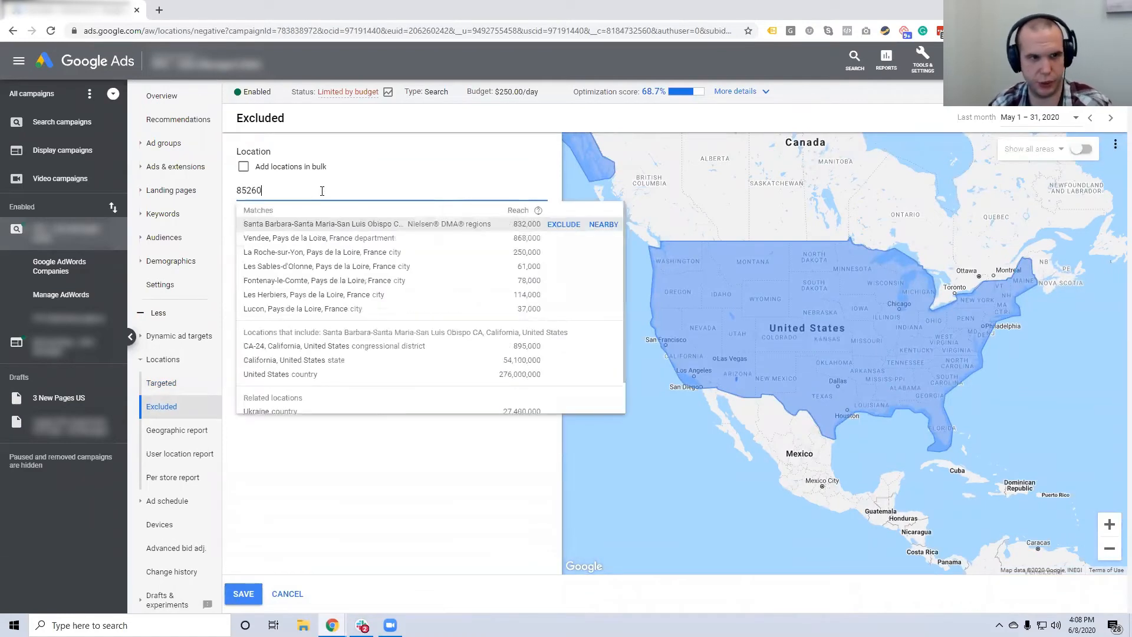
{"action": "left_click", "coordinate": [562, 228]}
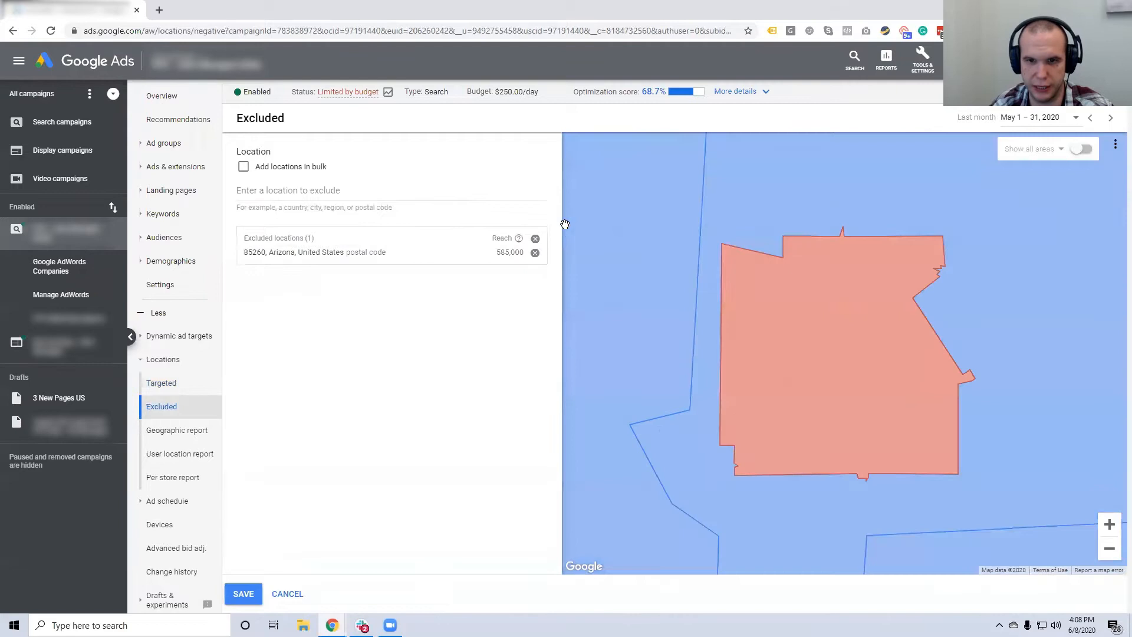
{"action": "left_click", "coordinate": [243, 594]}
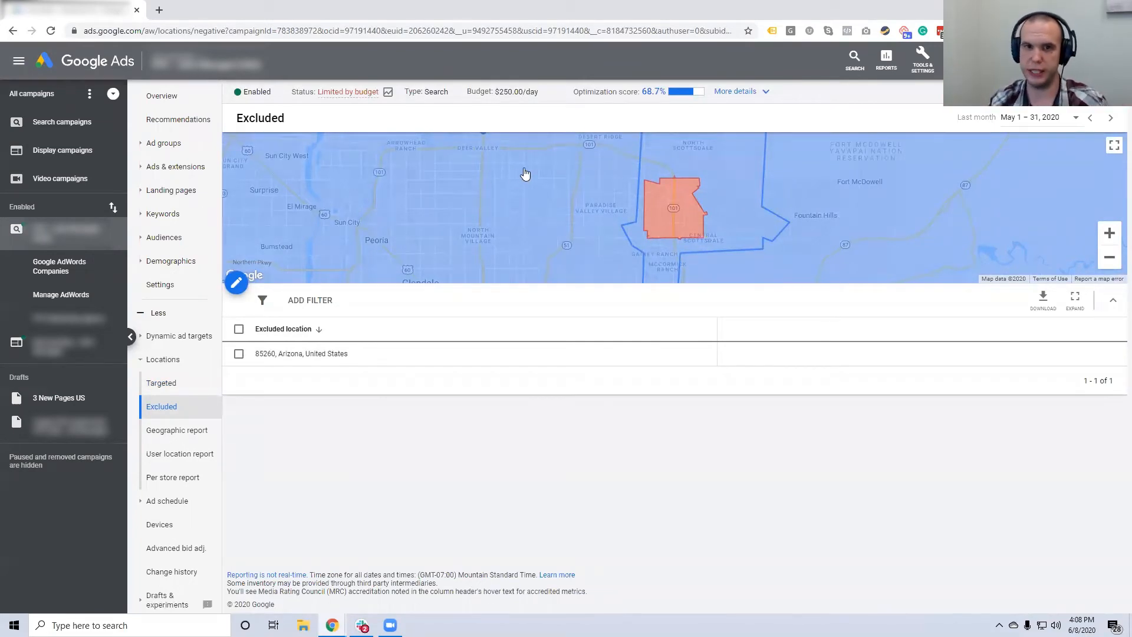
Make the excluded-locations map fullscreen, zoom out to Arizona, then recentre on the red 85260 area.
{"action": "left_click", "coordinate": [1115, 145]}
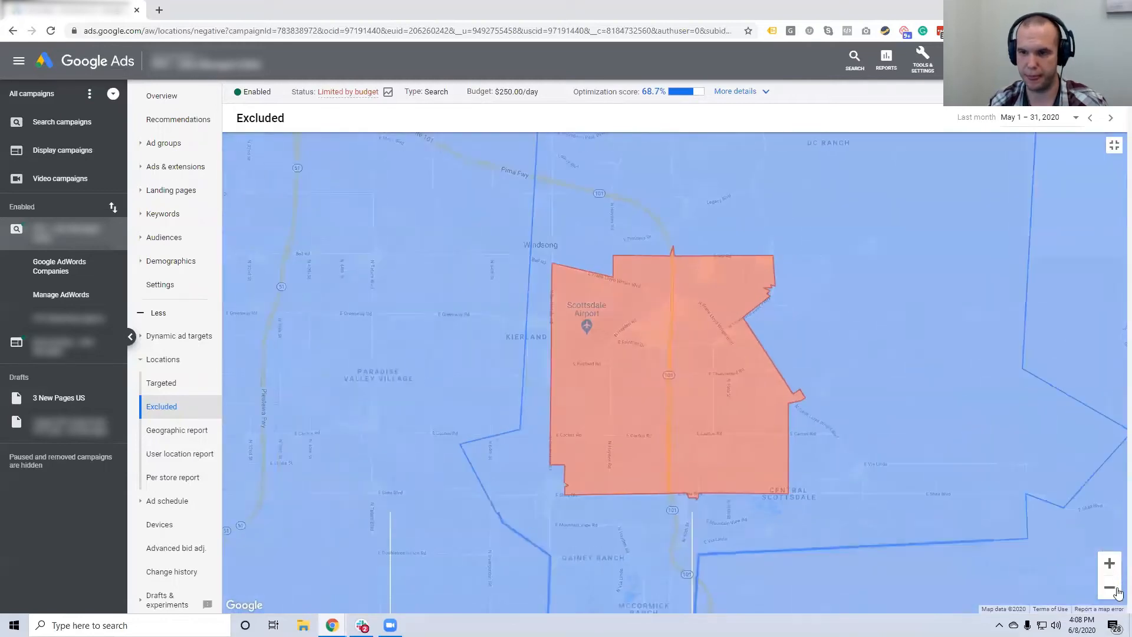
{"action": "left_click", "coordinate": [1117, 588]}
{"action": "left_click", "coordinate": [1117, 589]}
{"action": "left_click", "coordinate": [1116, 588]}
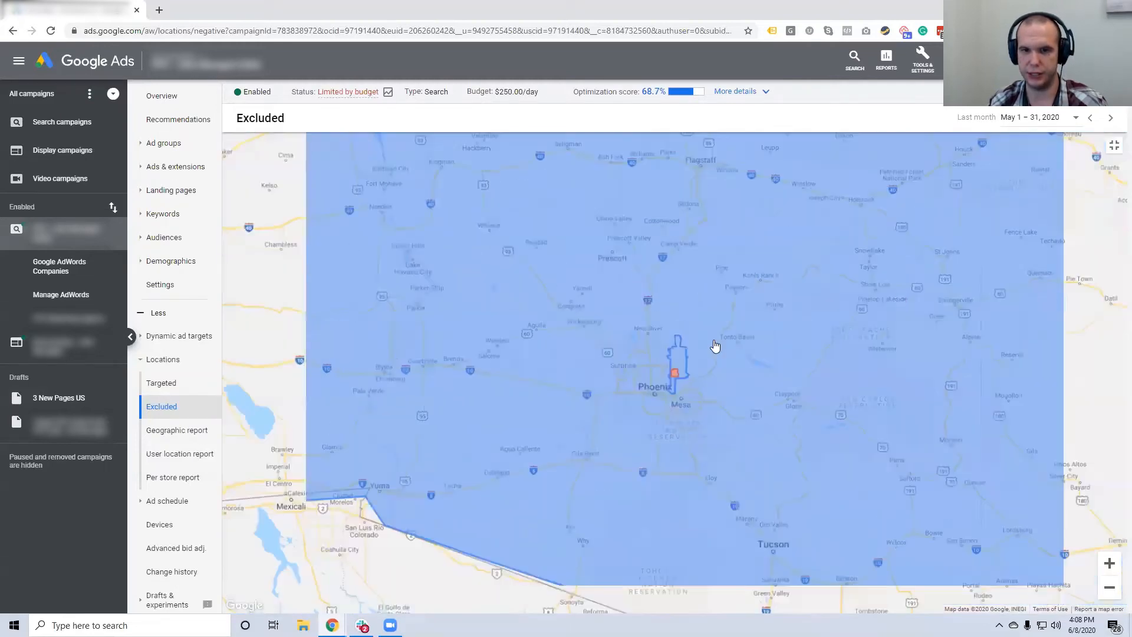
{"action": "scroll", "coordinate": [715, 346], "scroll_direction": "up", "scroll_amount": 2}
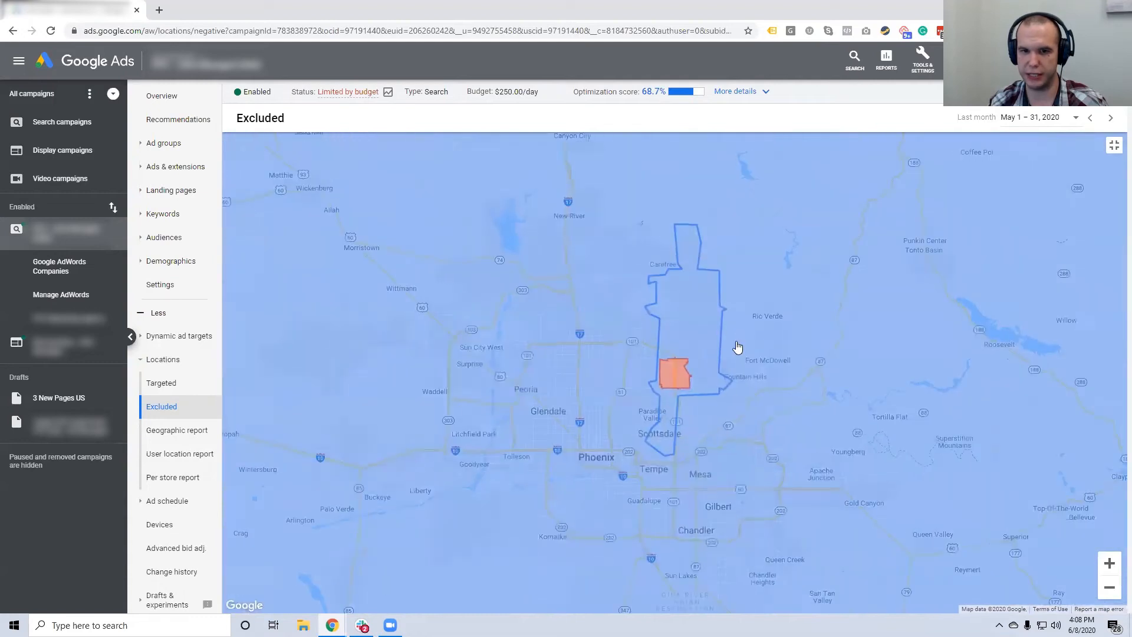
{"action": "left_click", "coordinate": [1109, 564]}
{"action": "left_click", "coordinate": [1109, 563]}
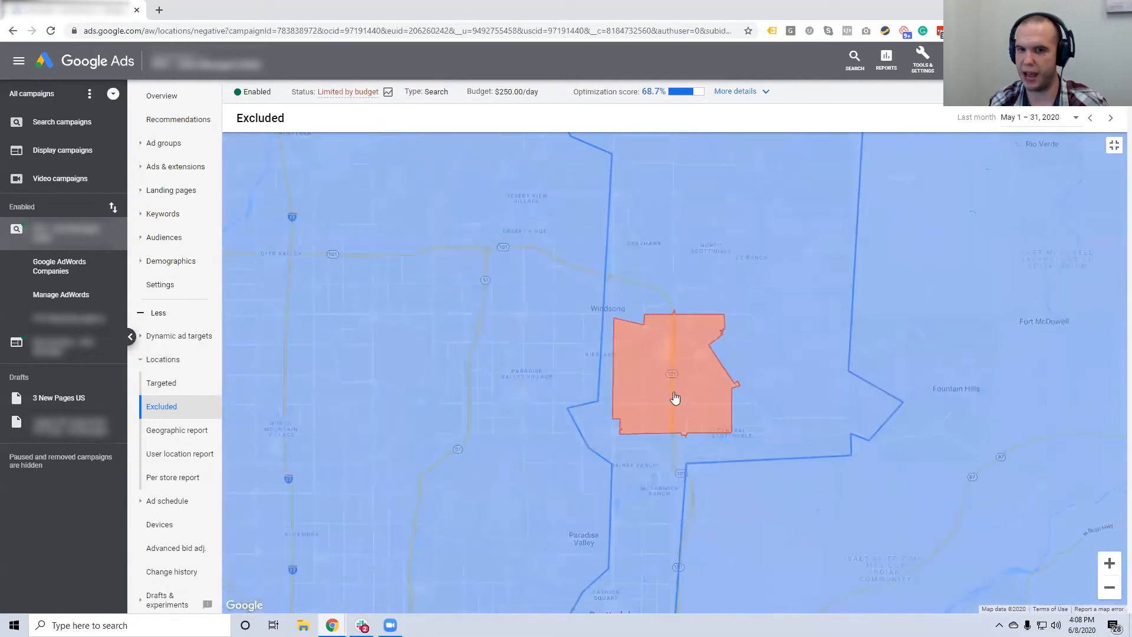
{"action": "left_click_drag", "start_coordinate": [678, 395], "coordinate": [706, 325]}
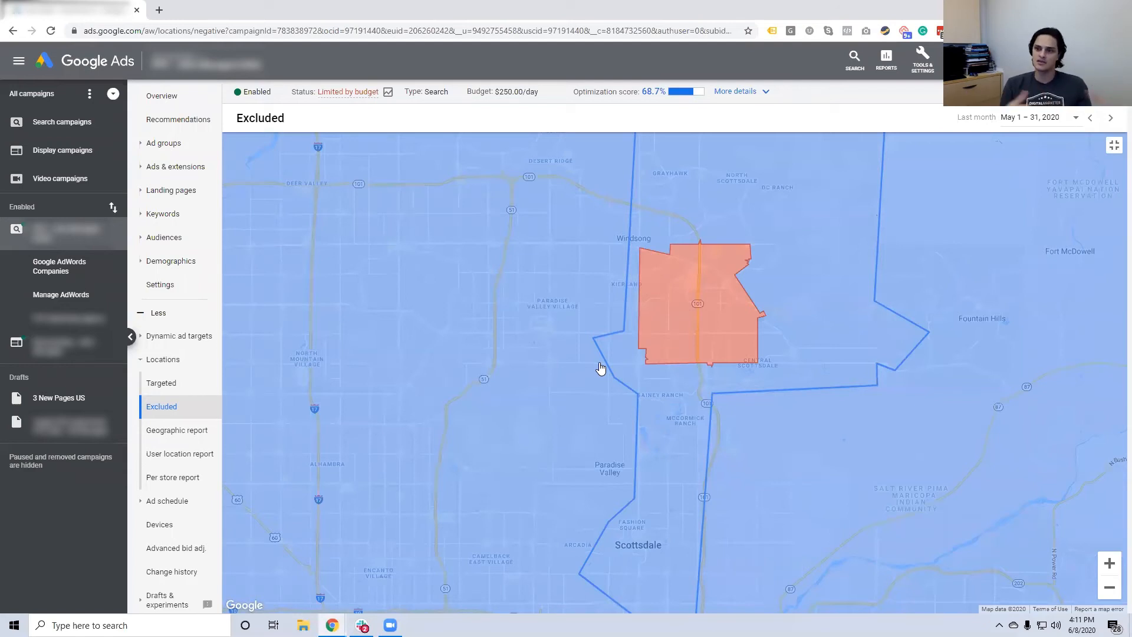
Go to the Google AdWords Companies ad group and open the campaign's Locations page.
{"action": "left_click", "coordinate": [83, 263]}
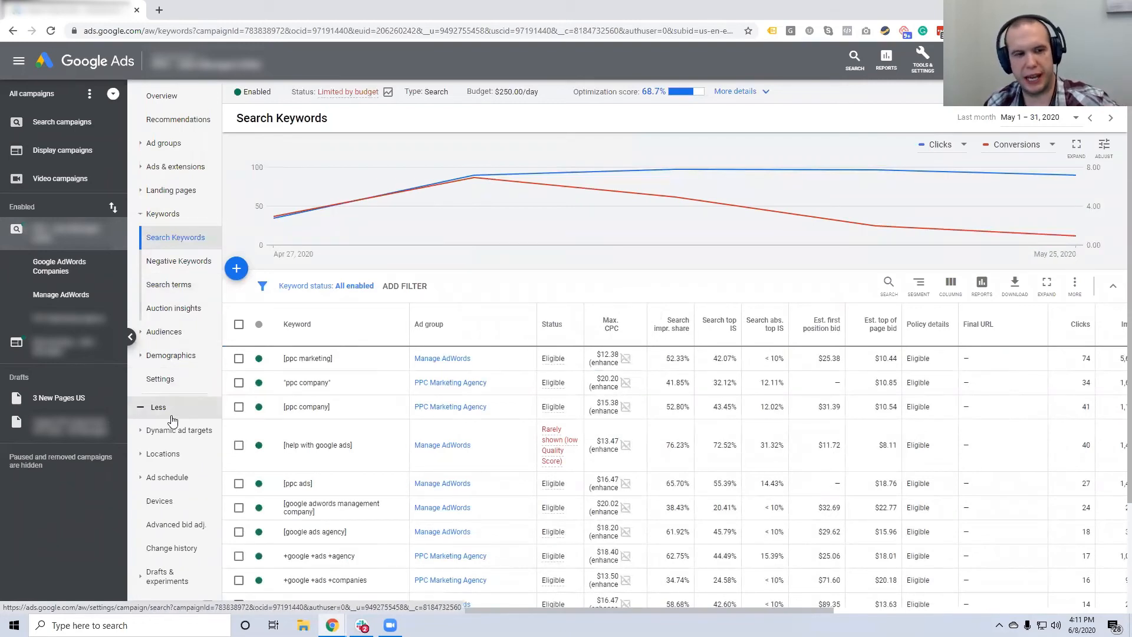
{"action": "left_click", "coordinate": [168, 454]}
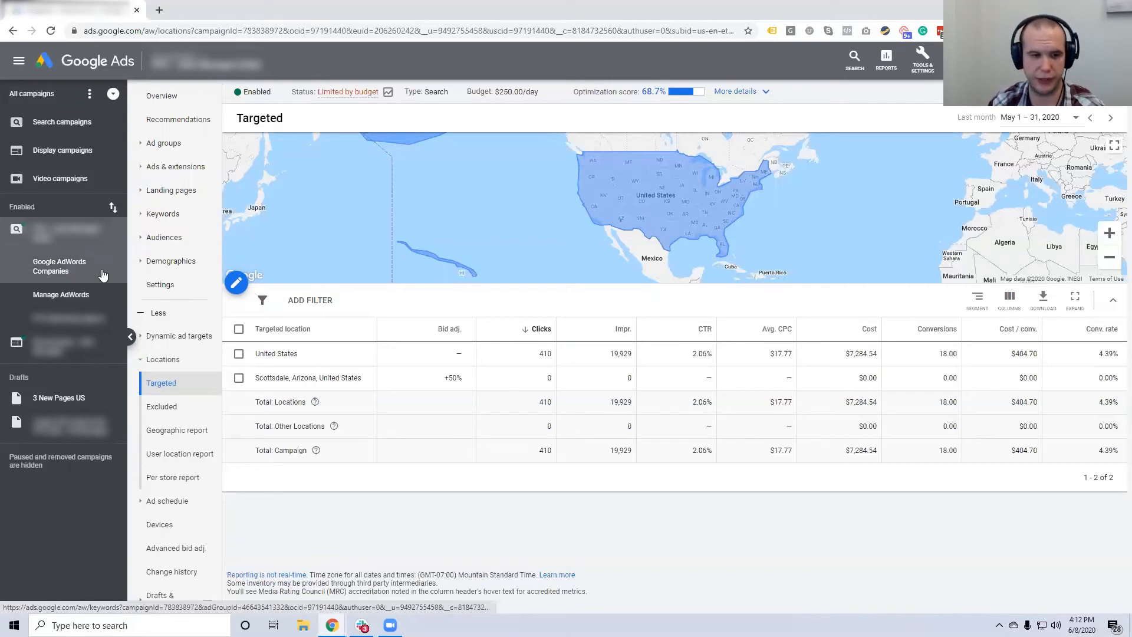
{"action": "key", "text": "super"}
{"action": "type", "text": "calc"}
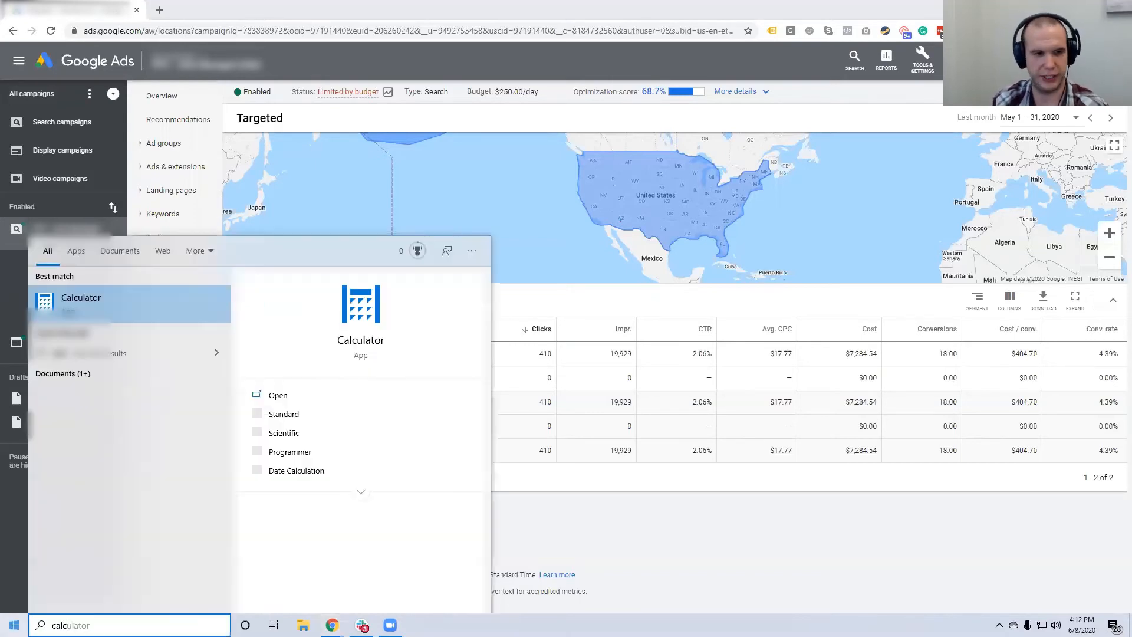
{"action": "key", "text": "Return"}
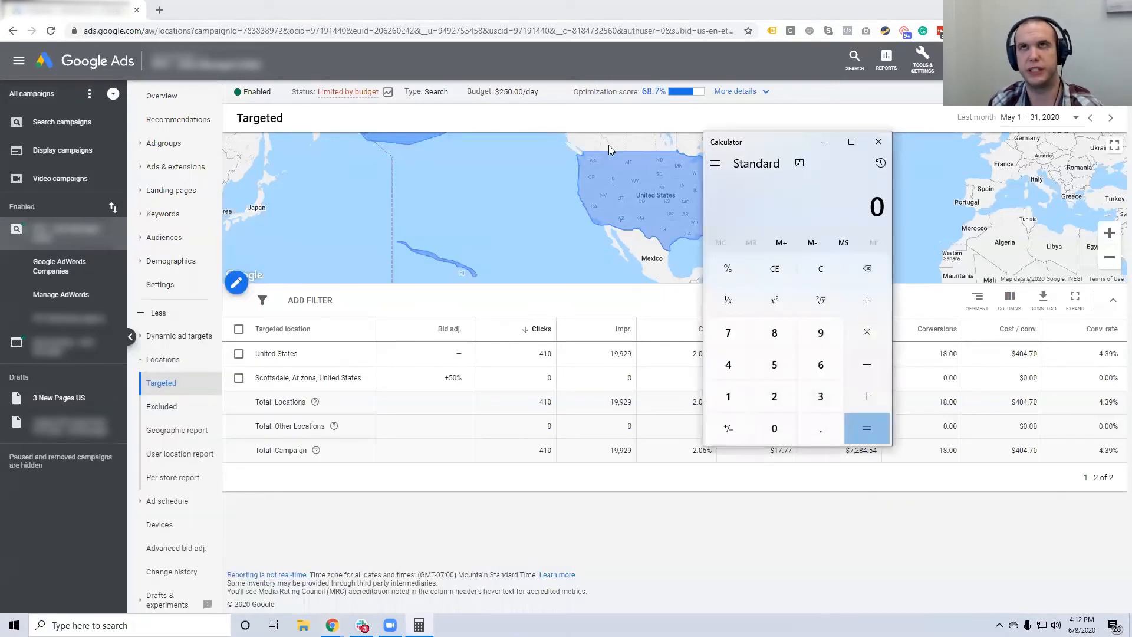
{"action": "left_click_drag", "start_coordinate": [793, 140], "coordinate": [488, 177]}
{"action": "type", "text": "50"}
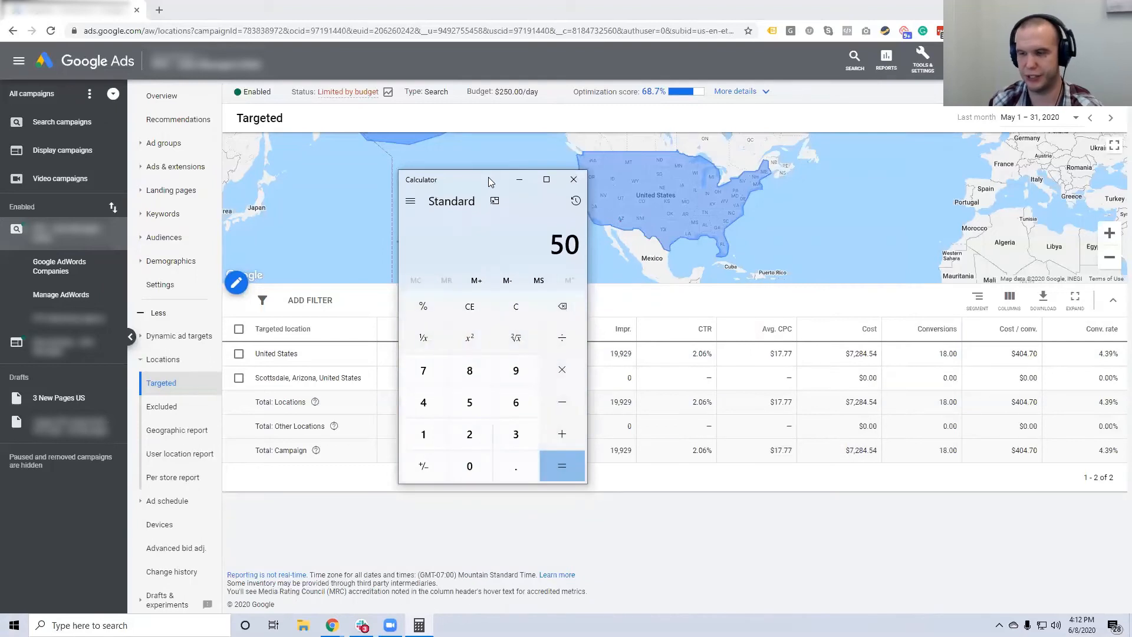
{"action": "type", "text": "*30"}
{"action": "key", "text": "Return"}
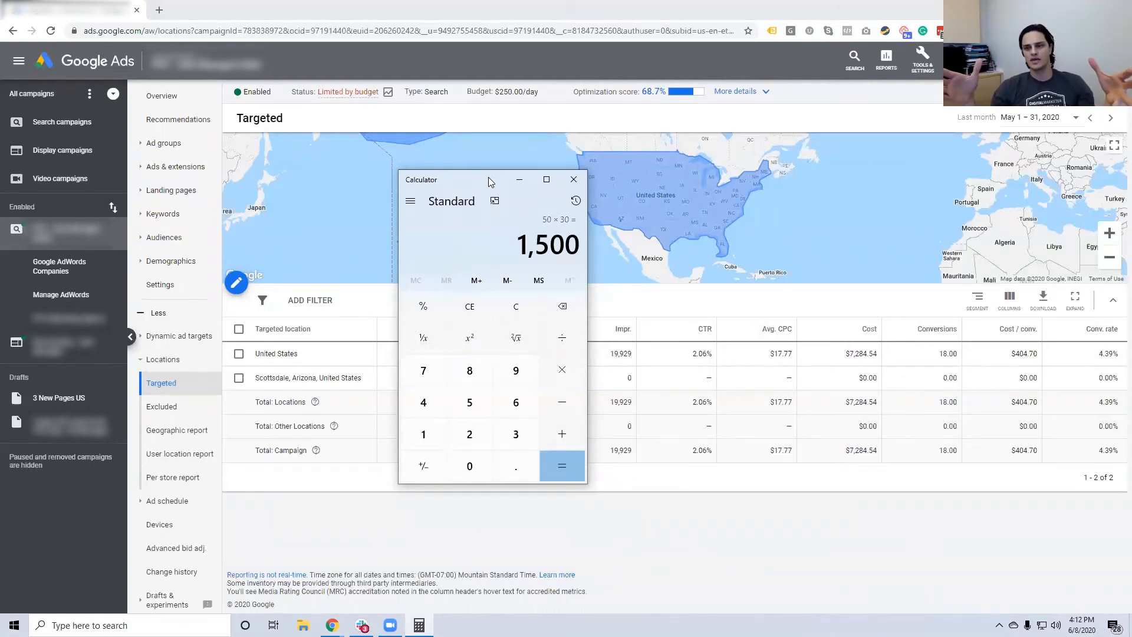
{"action": "left_click", "coordinate": [574, 180]}
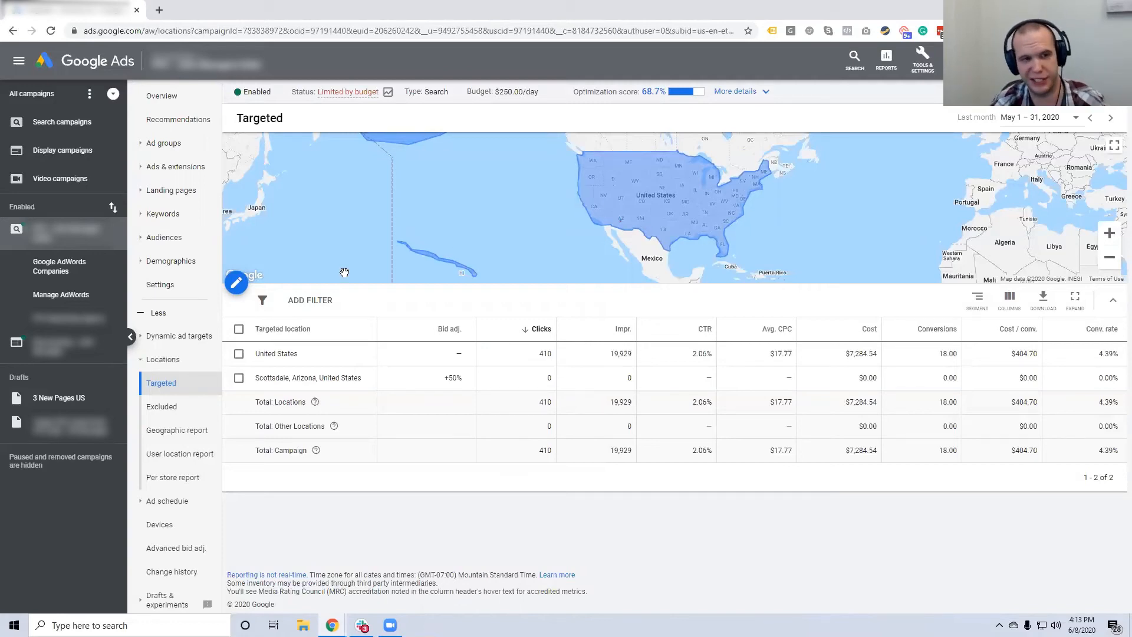
Show Excluded locations and zoom the map from the US down to ZIP 85260 by Scottsdale.
{"action": "left_click", "coordinate": [161, 407]}
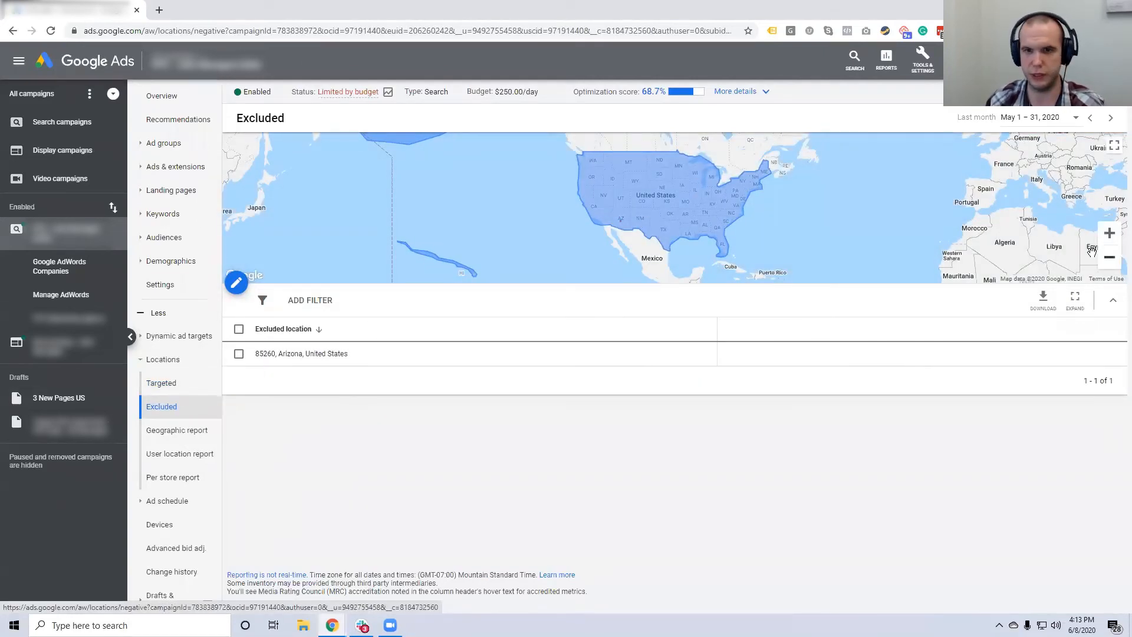
{"action": "left_click", "coordinate": [1107, 234]}
{"action": "left_click", "coordinate": [1106, 237]}
{"action": "left_click_drag", "start_coordinate": [452, 261], "coordinate": [1011, 141]}
{"action": "left_click_drag", "start_coordinate": [724, 188], "coordinate": [631, 173]}
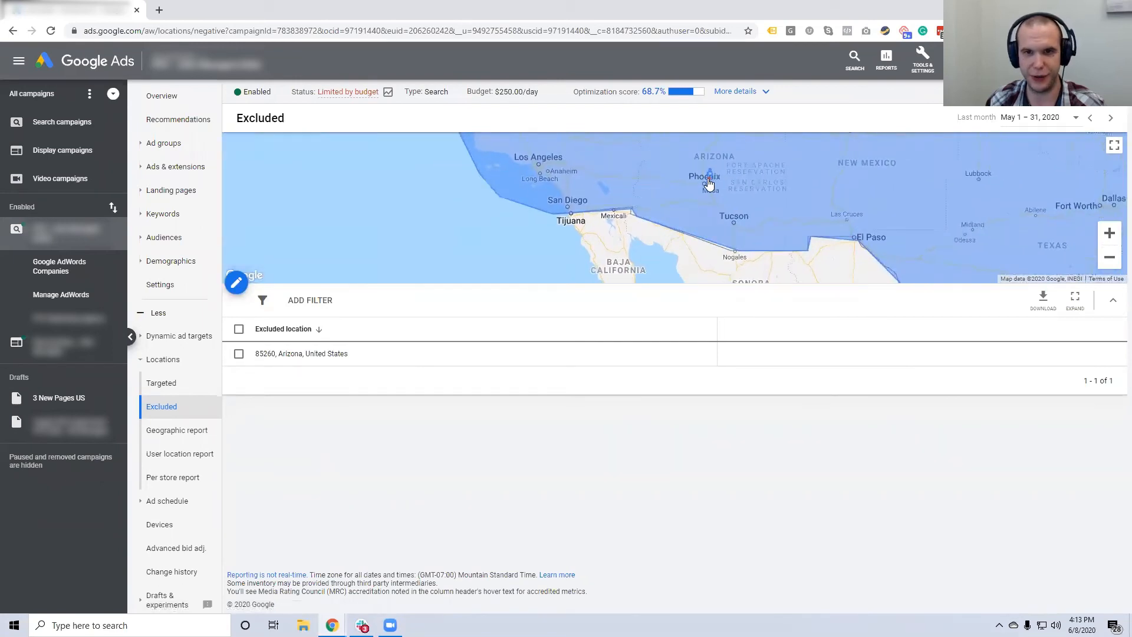
{"action": "left_click", "coordinate": [1111, 233]}
{"action": "left_click", "coordinate": [1110, 233]}
{"action": "left_click_drag", "start_coordinate": [981, 199], "coordinate": [749, 209]}
{"action": "scroll", "coordinate": [696, 142], "scroll_direction": "up", "scroll_amount": 1}
{"action": "left_click_drag", "start_coordinate": [696, 142], "coordinate": [881, 250]}
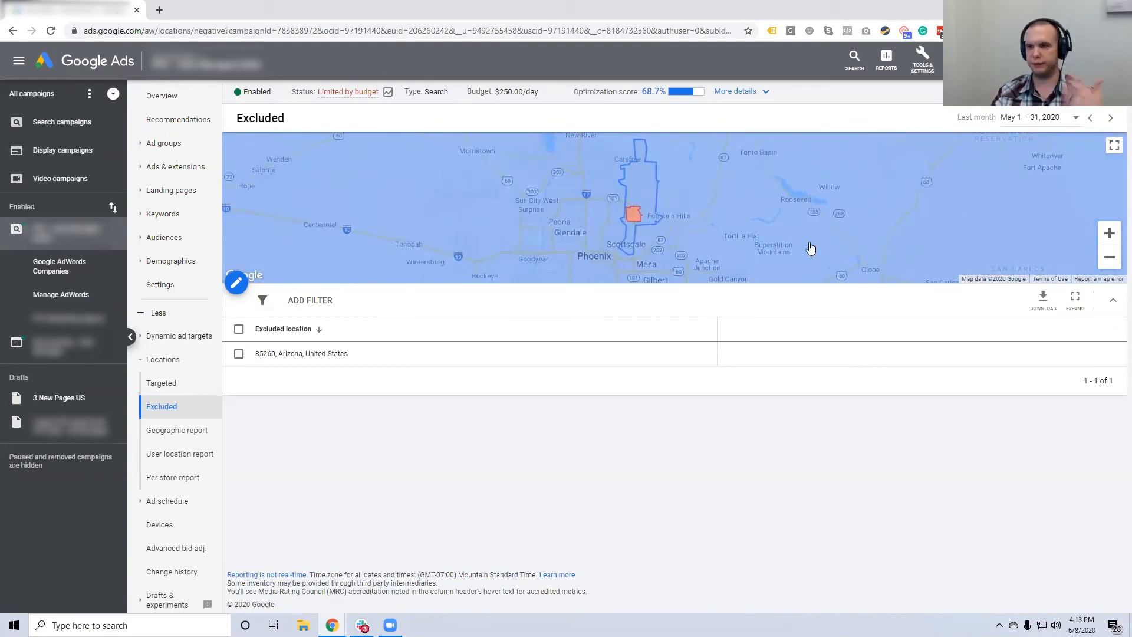
Return to Targeted locations and zoom the map into the southwestern US.
{"action": "left_click", "coordinate": [157, 382]}
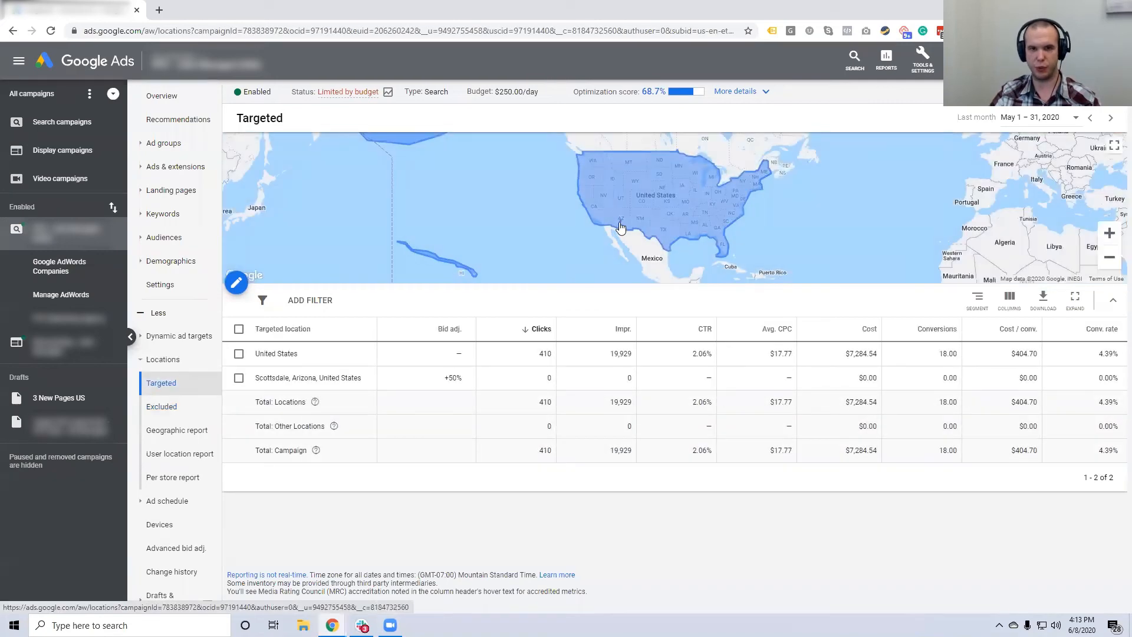
{"action": "double_click", "coordinate": [1105, 233]}
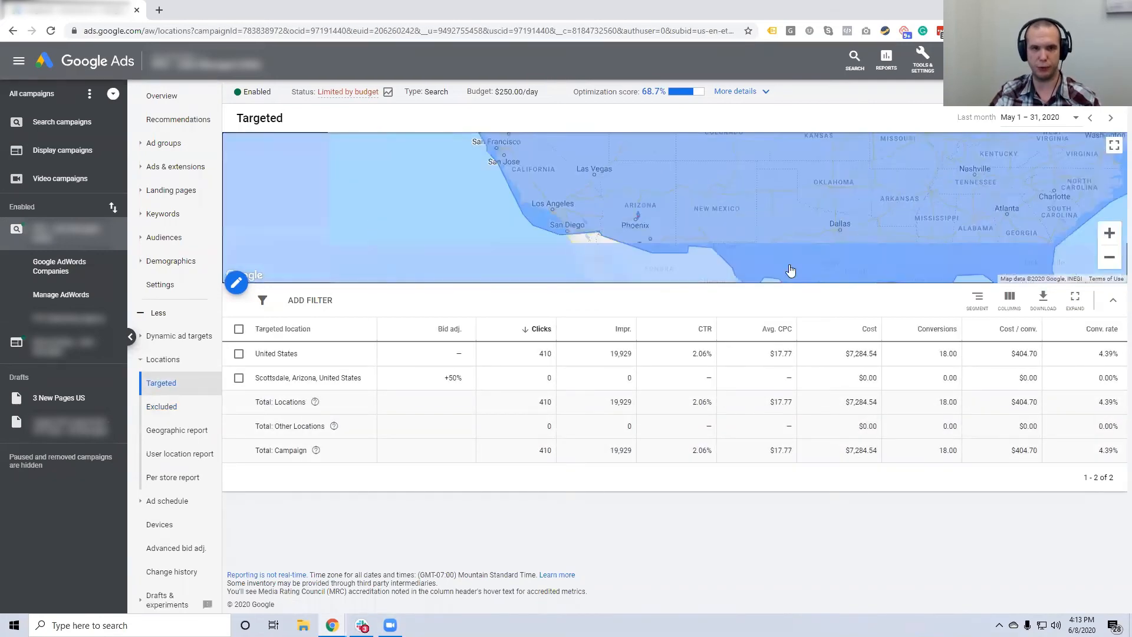